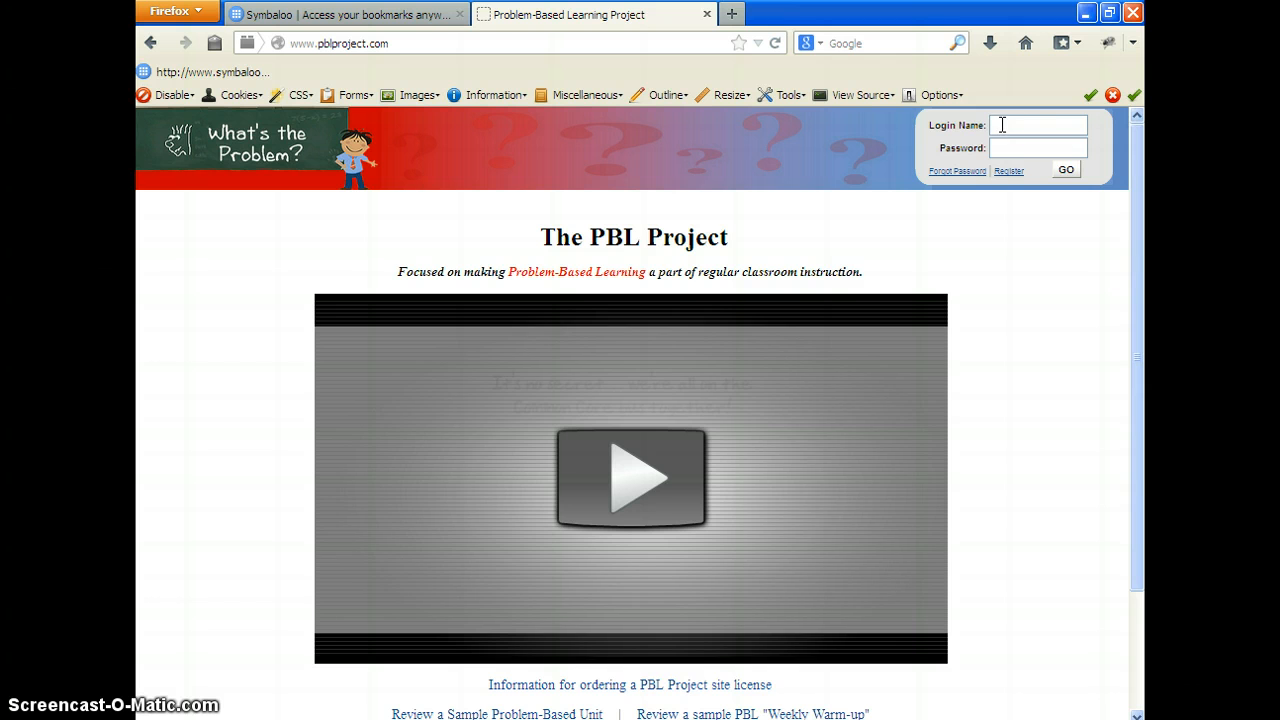
Log in to the PBL Project site with the teacher's e-mail as login name and the account password
{"action": "left_click", "coordinate": [1002, 124]}
{"action": "key", "text": "Tab"}
{"action": "type", "text": "********"}
{"action": "left_click", "coordinate": [1047, 135]}
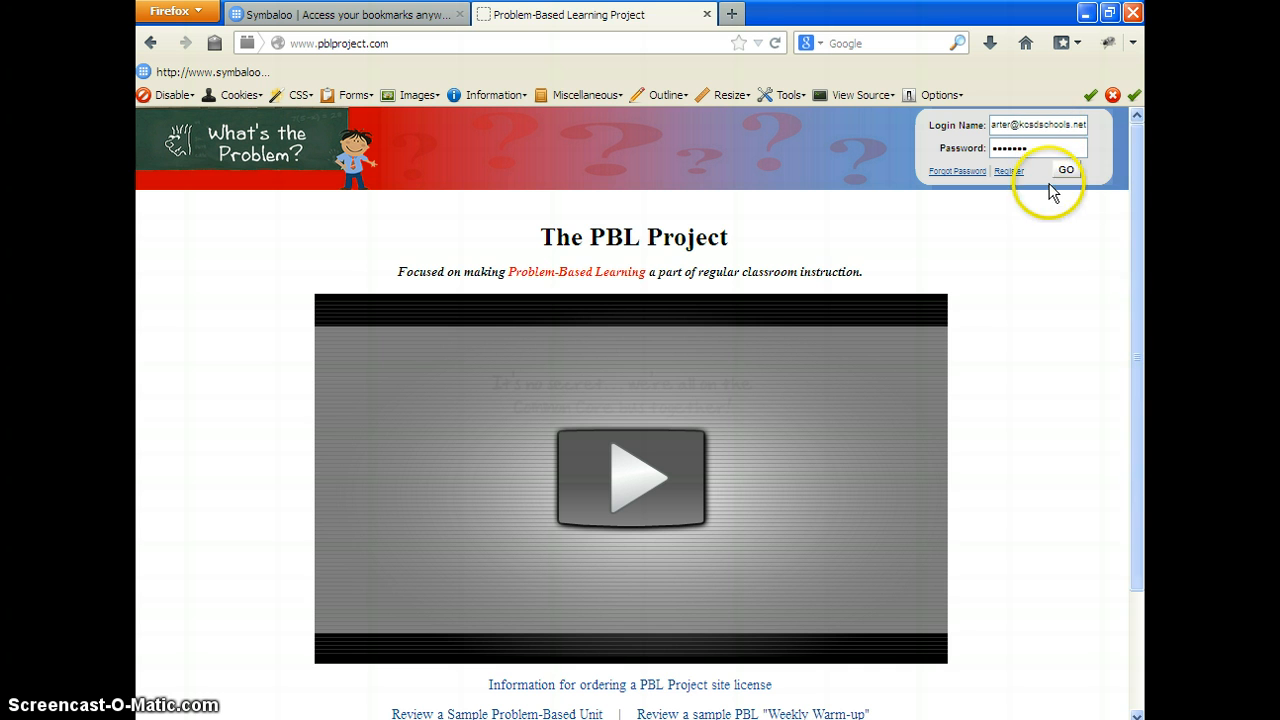
{"action": "left_click", "coordinate": [1066, 171]}
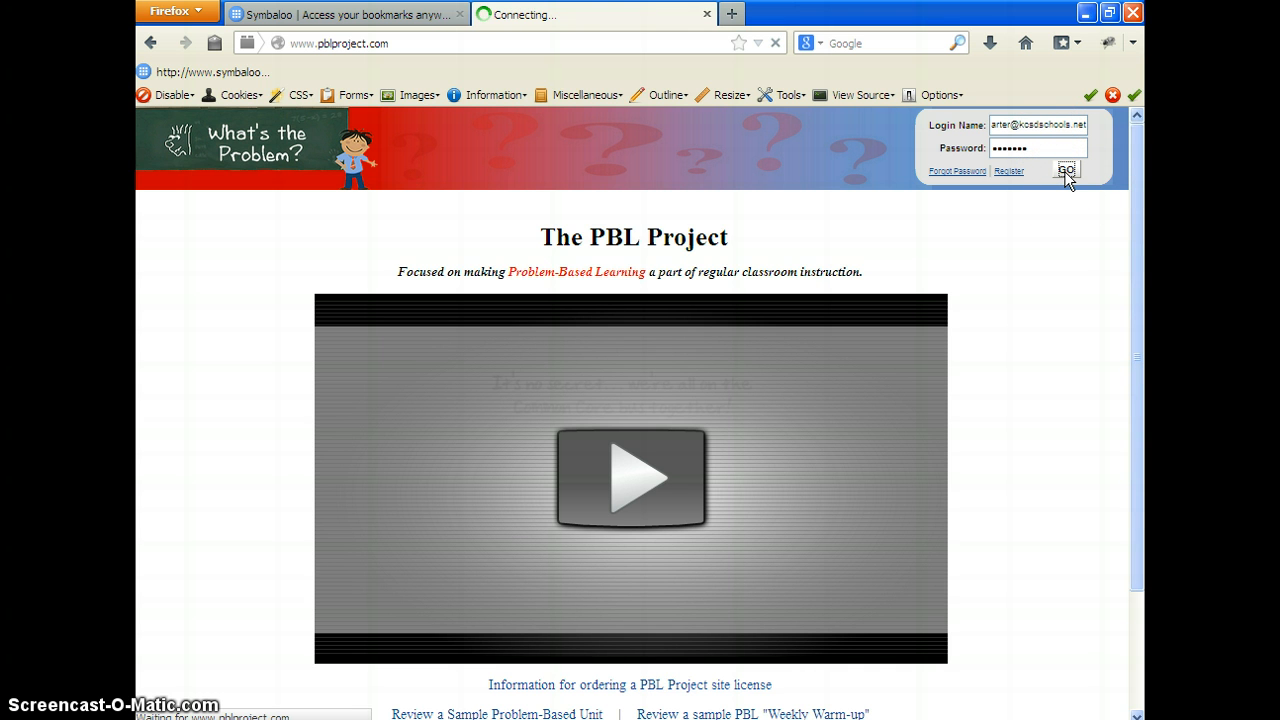
{"action": "left_click", "coordinate": [771, 259]}
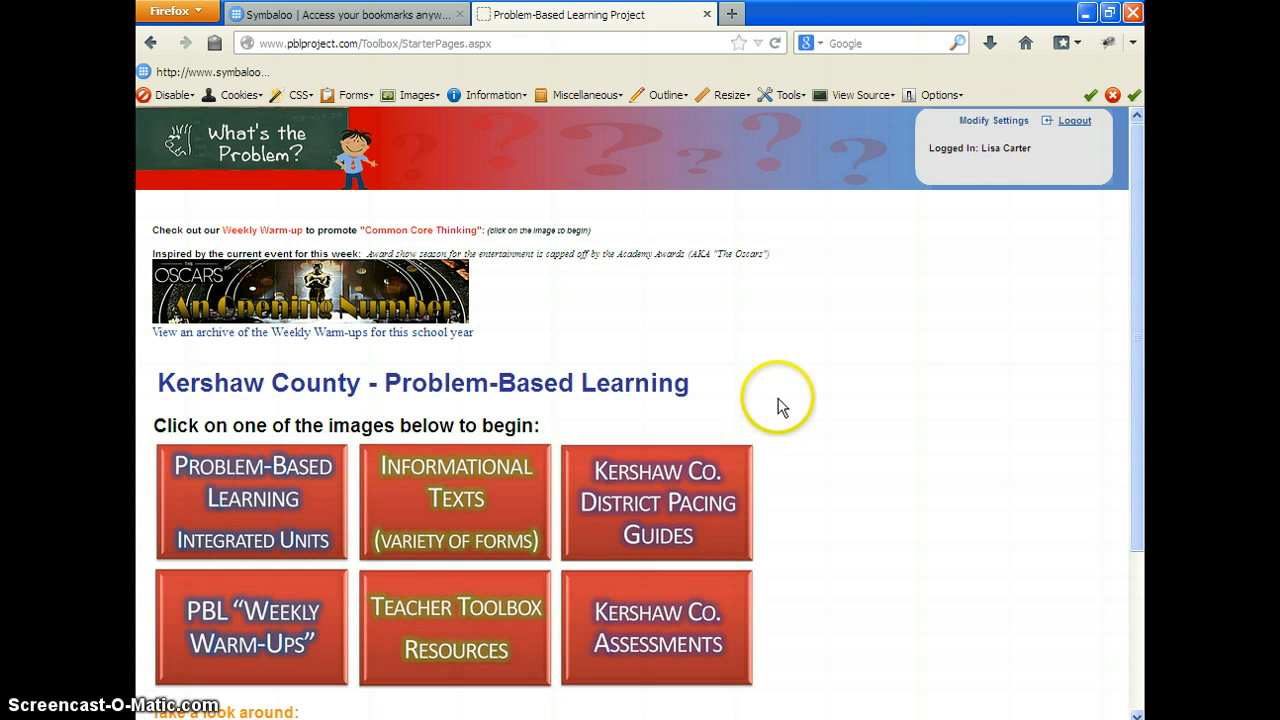
Go to the Teacher Toolbox Resources and open the Manage Rosters page for online testing
{"action": "left_click_drag", "start_coordinate": [1141, 223], "coordinate": [1142, 333]}
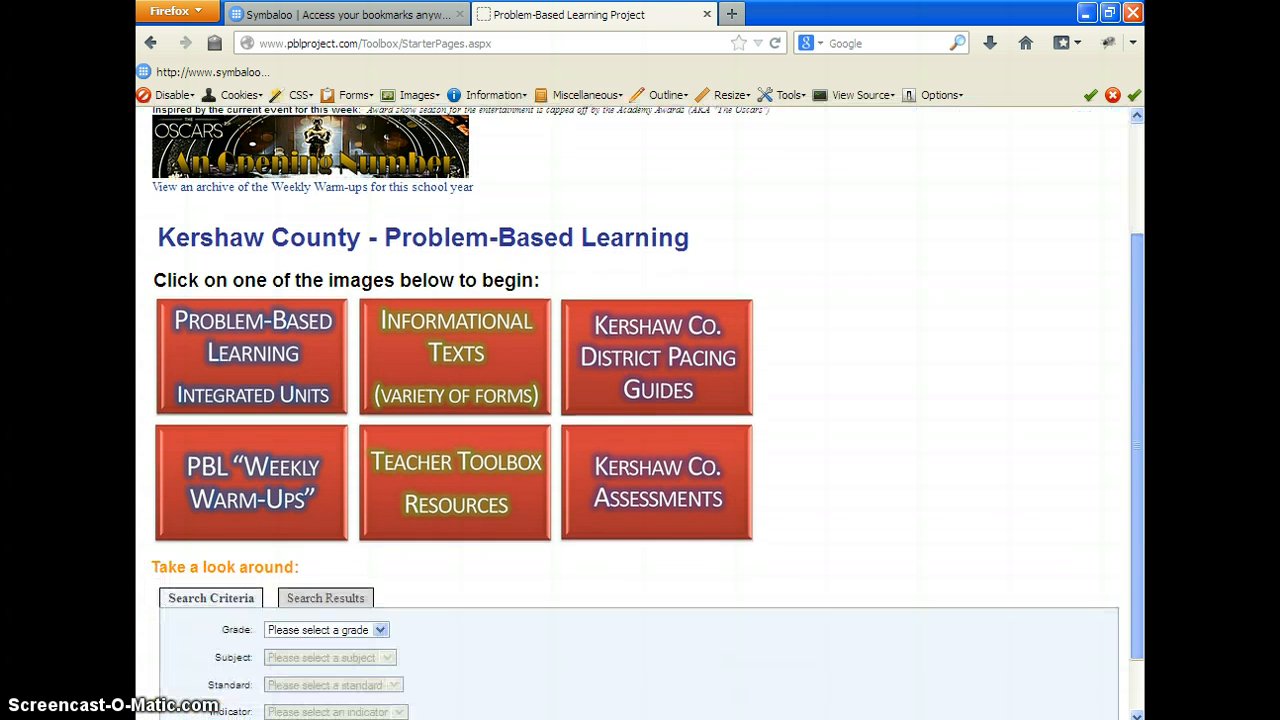
{"action": "left_click", "coordinate": [445, 476]}
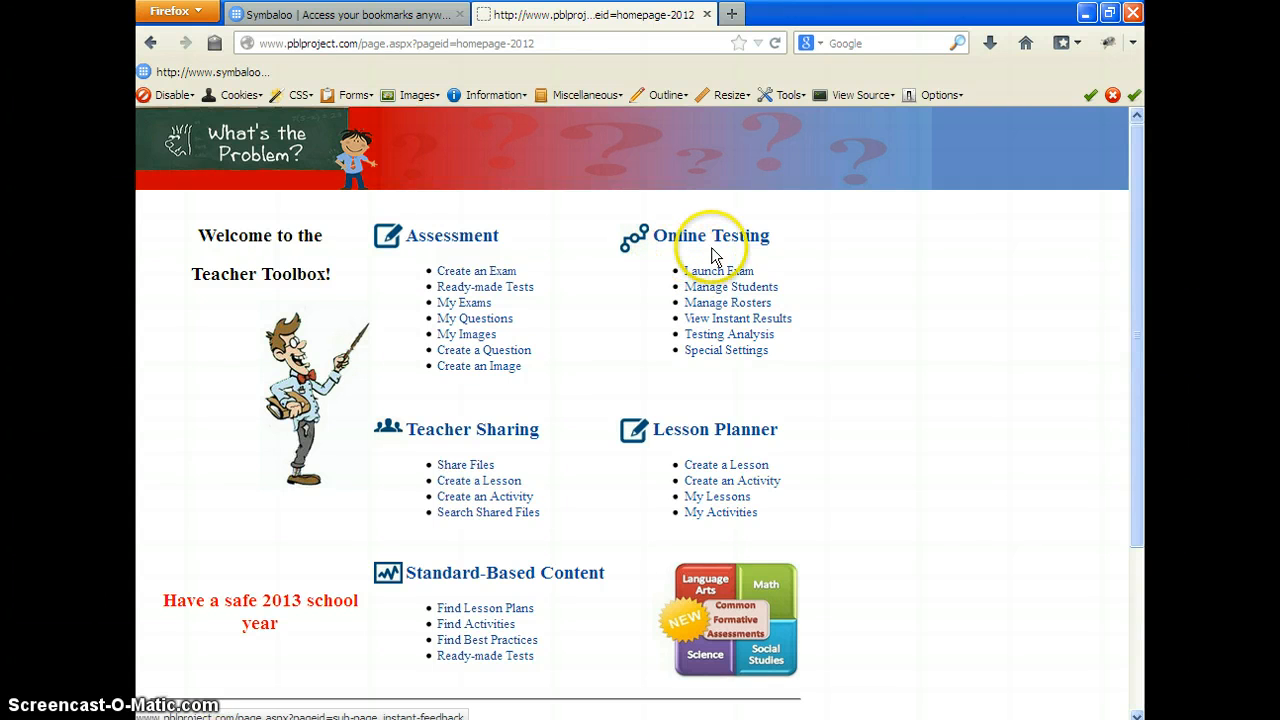
{"action": "left_click", "coordinate": [716, 304]}
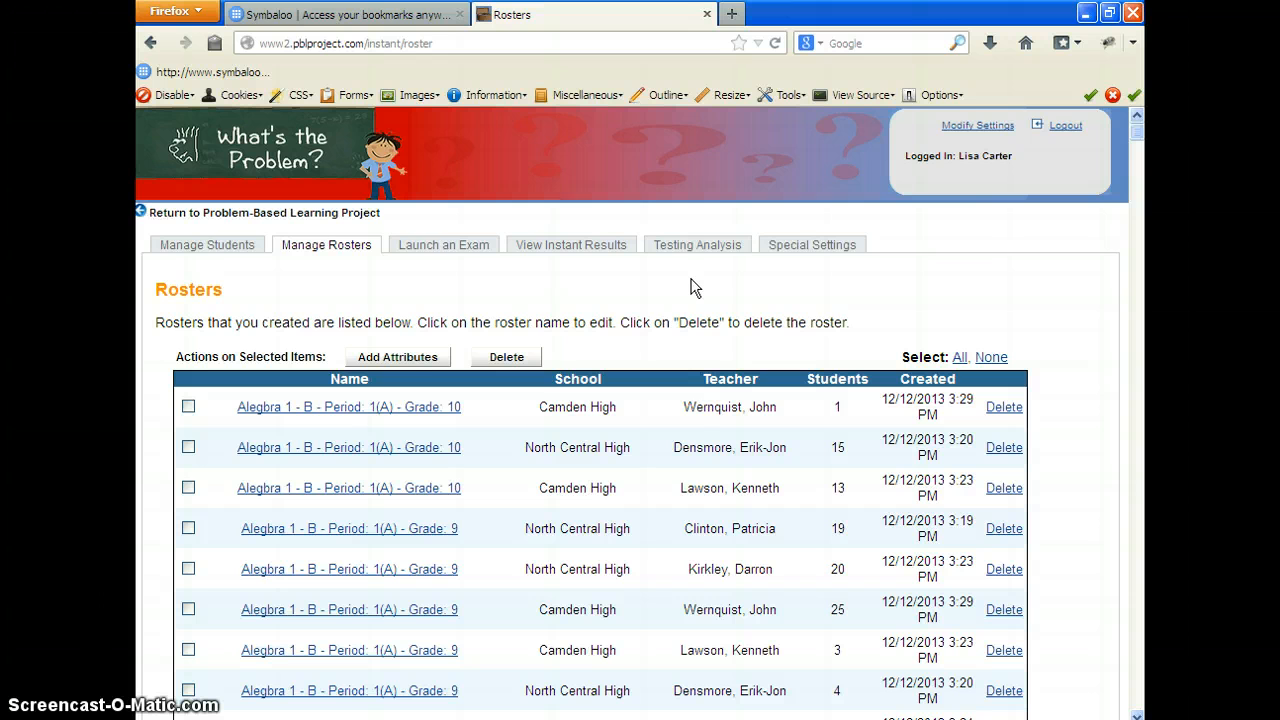
Open the first listed roster for adding or removing students, highlight its student and one available student, and save the roster's student list
{"action": "left_click", "coordinate": [390, 413]}
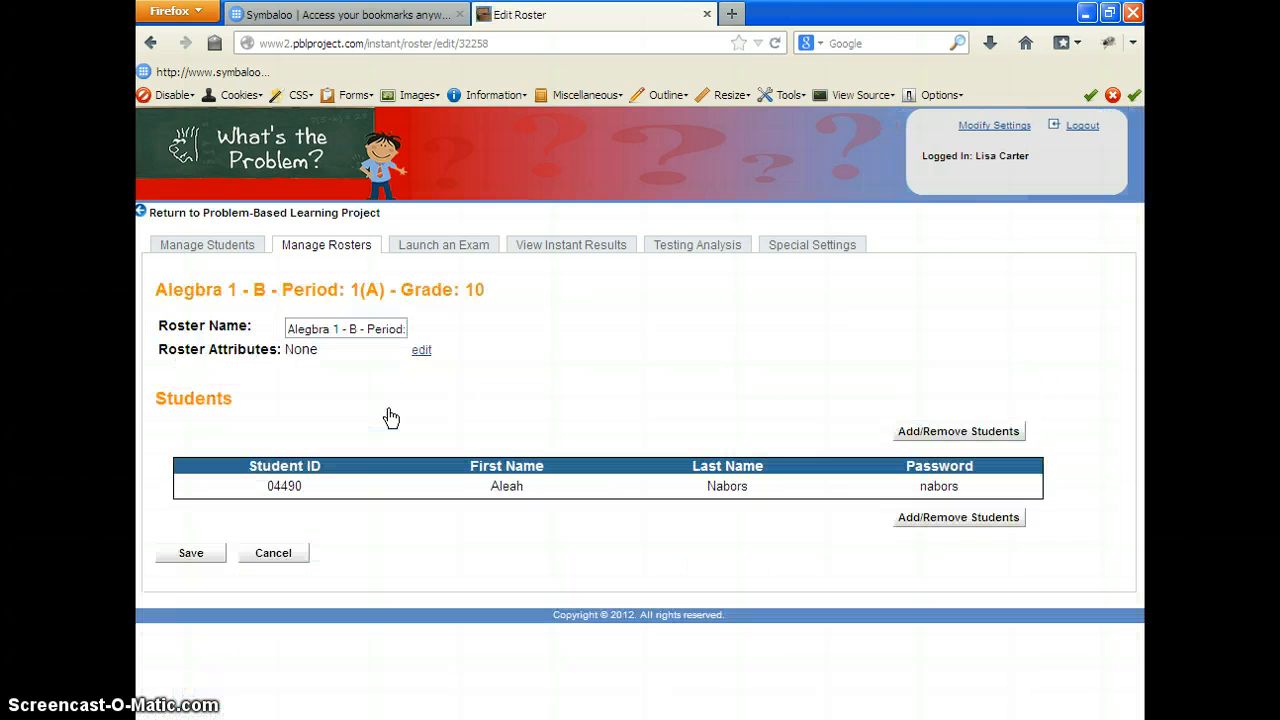
{"action": "left_click", "coordinate": [953, 438]}
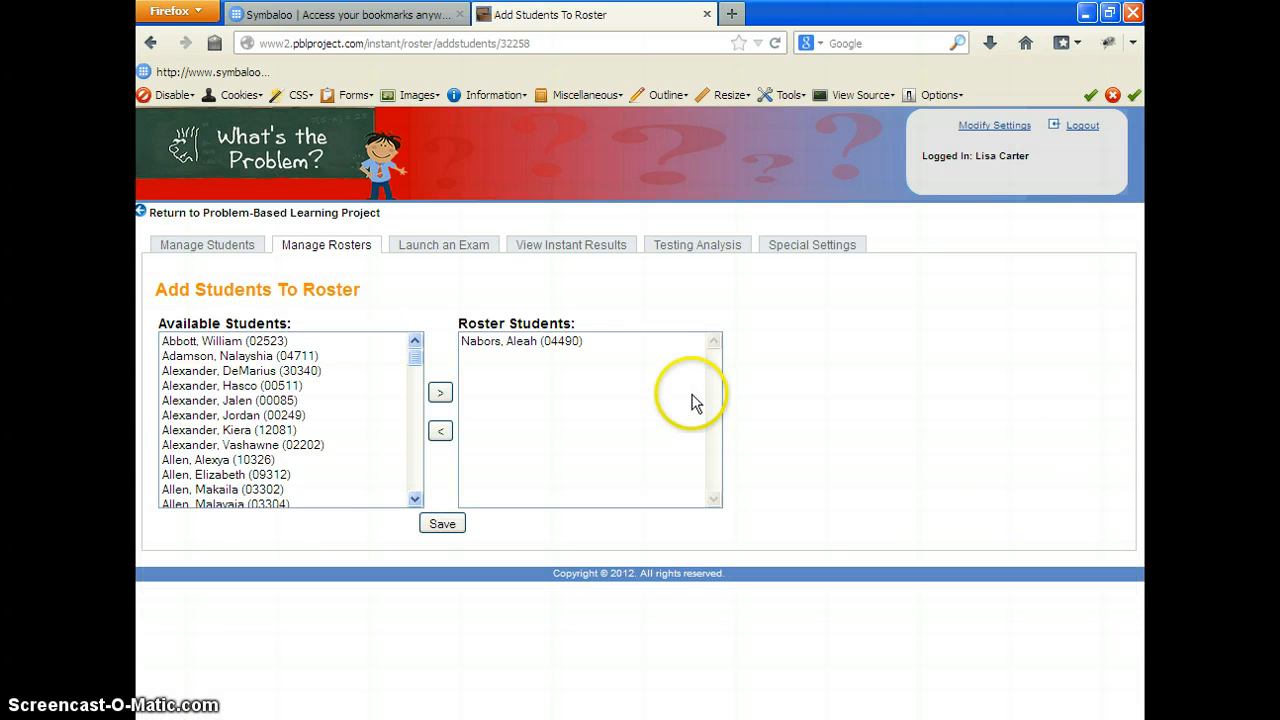
{"action": "left_click", "coordinate": [579, 341]}
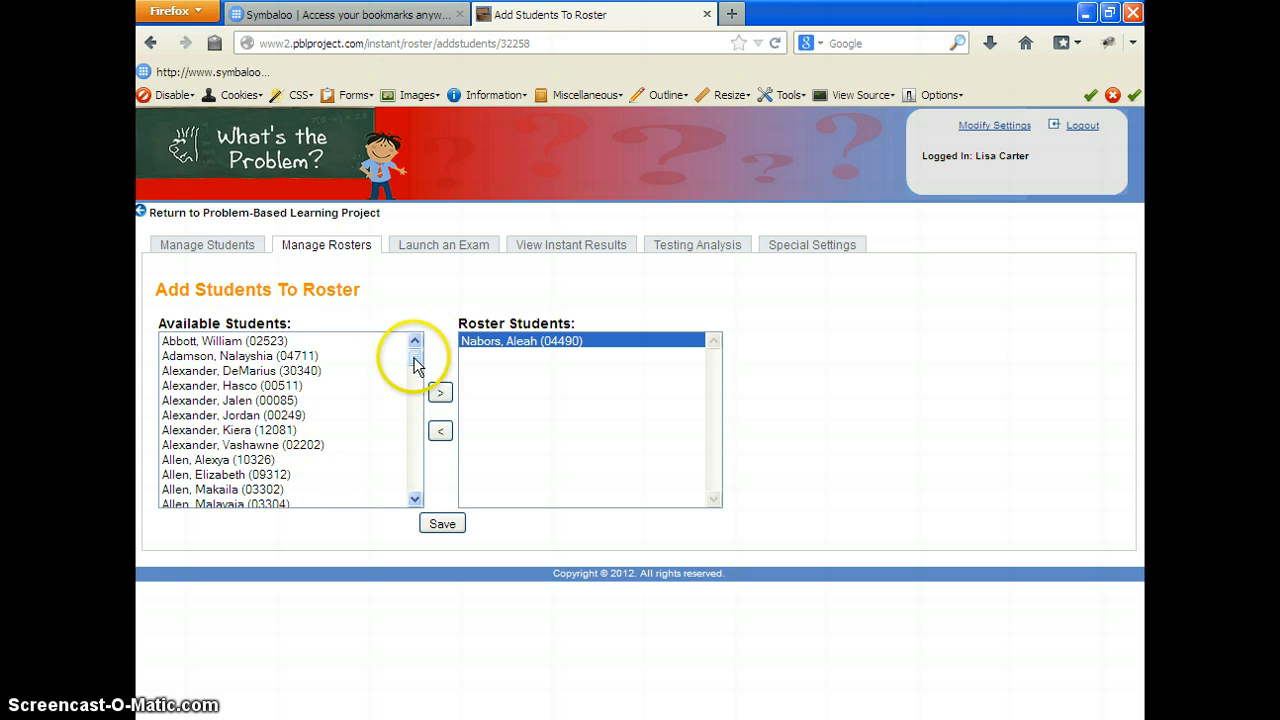
{"action": "left_click_drag", "start_coordinate": [414, 360], "coordinate": [409, 331]}
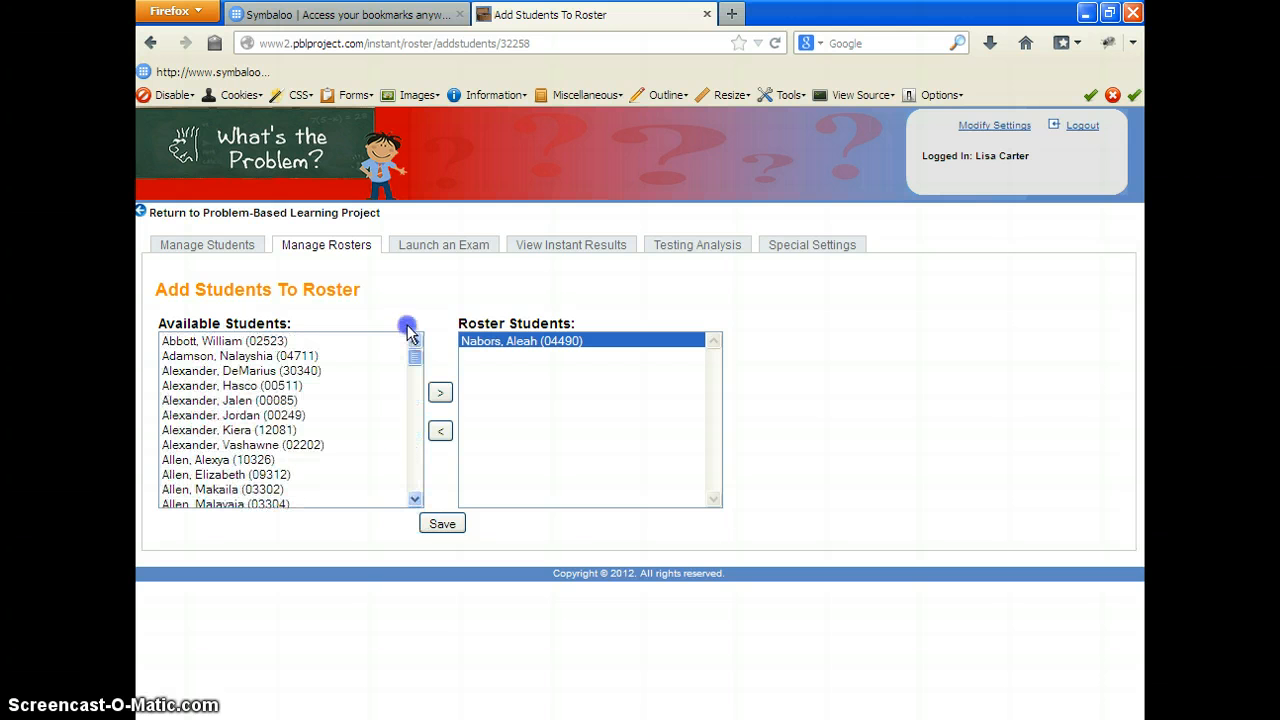
{"action": "left_click", "coordinate": [212, 445]}
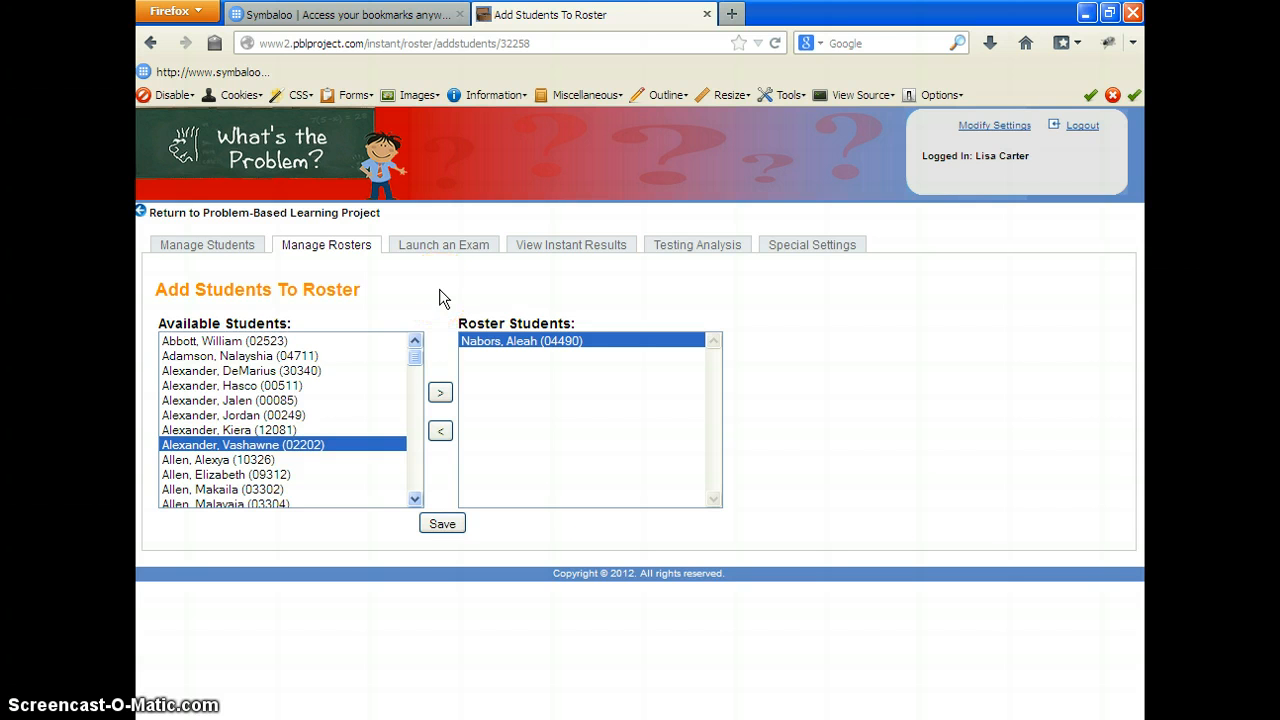
{"action": "left_click", "coordinate": [432, 521]}
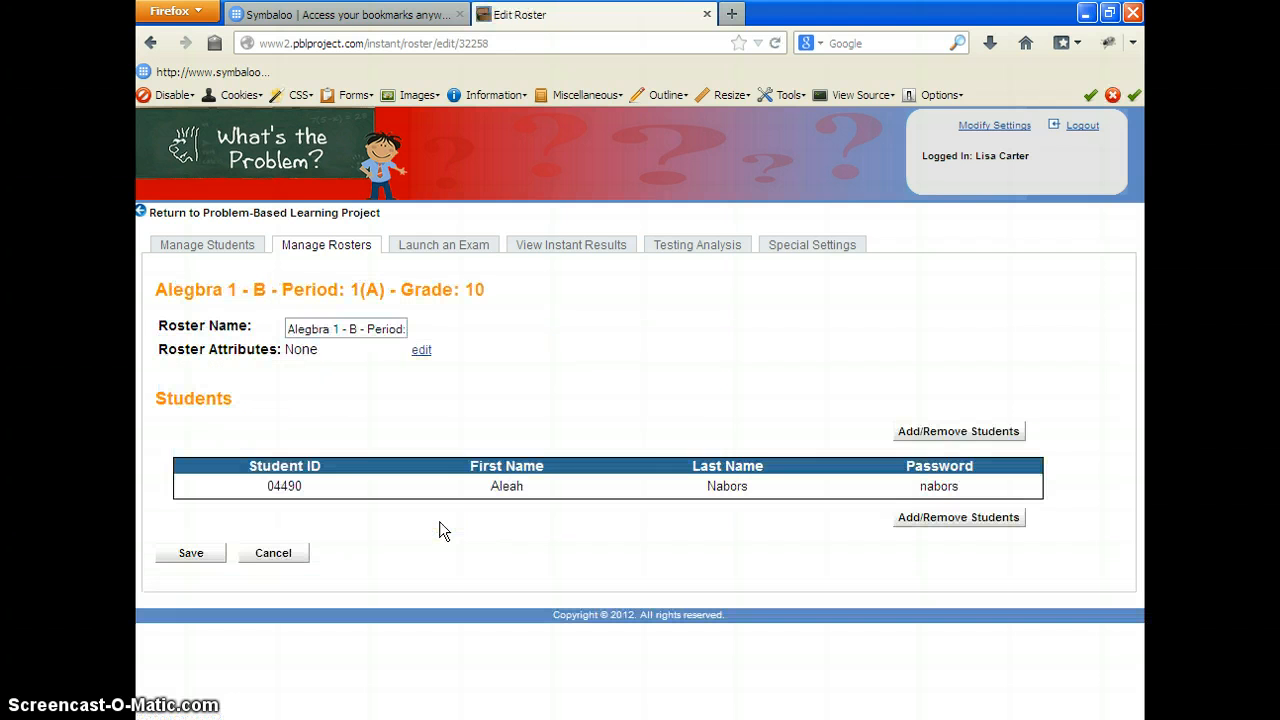
Switch to student management and open a blank Add Student form
{"action": "left_click", "coordinate": [251, 251]}
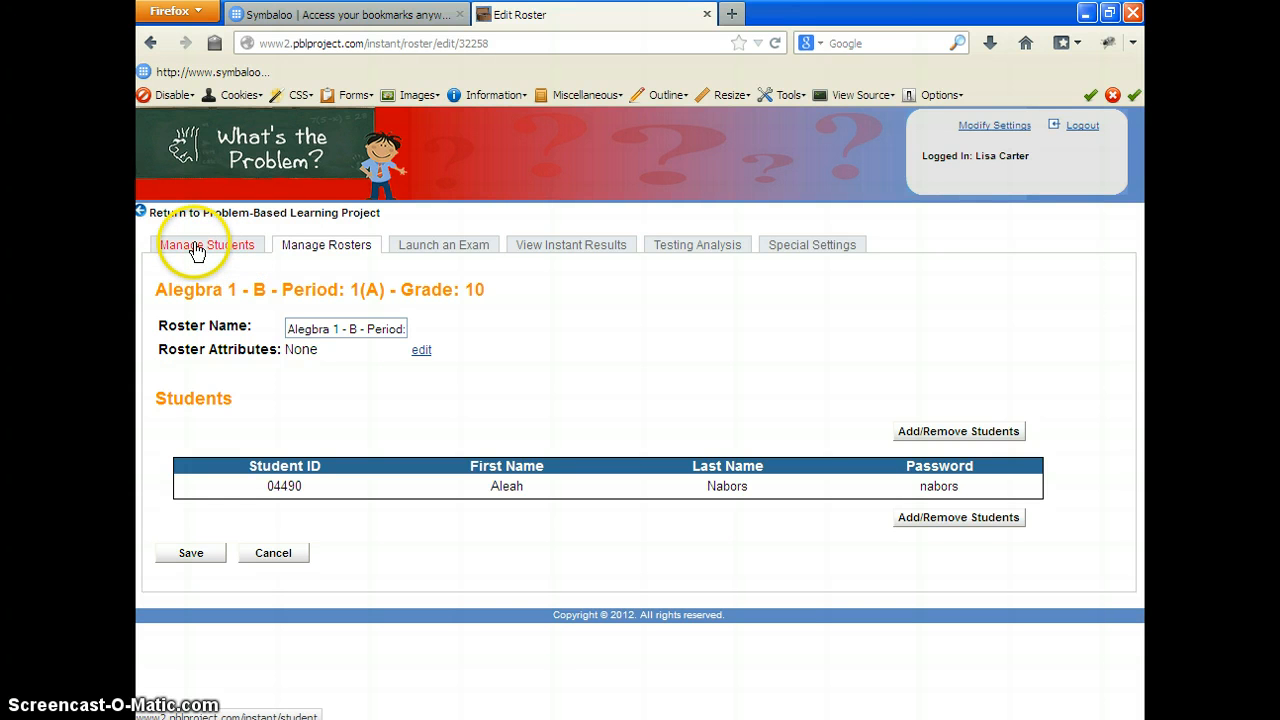
{"action": "left_click", "coordinate": [196, 250]}
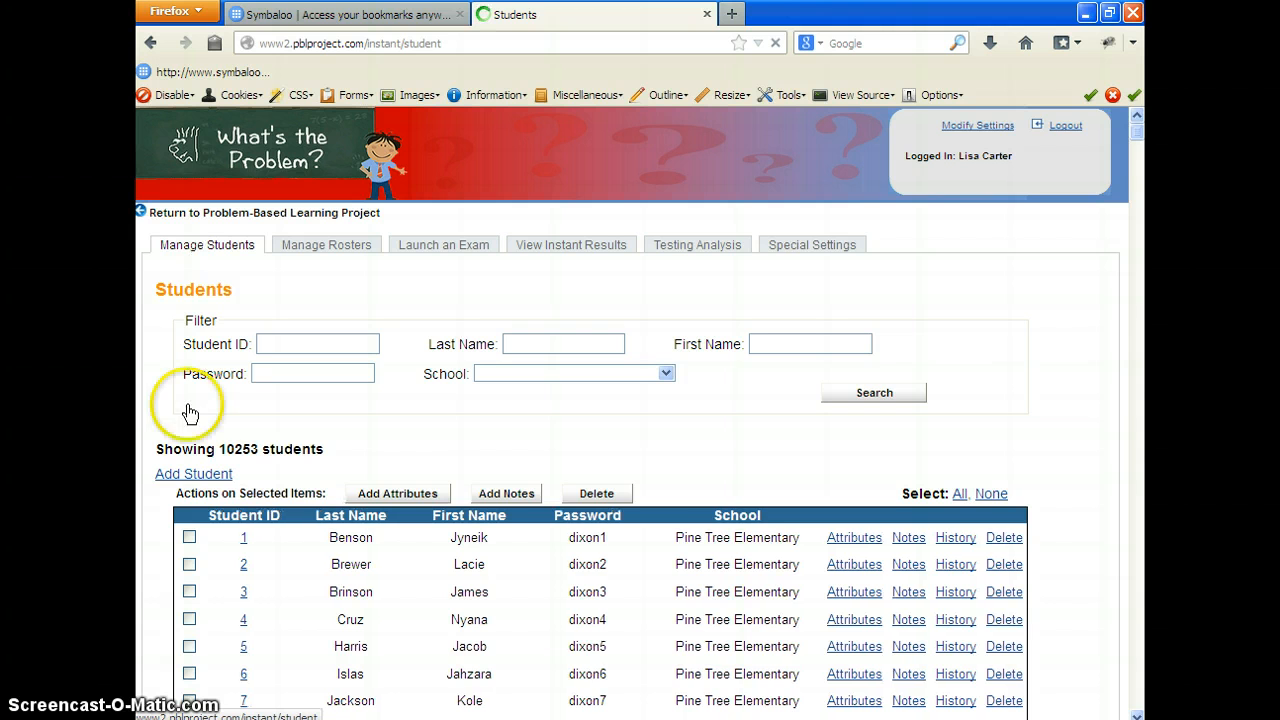
{"action": "left_click", "coordinate": [208, 476]}
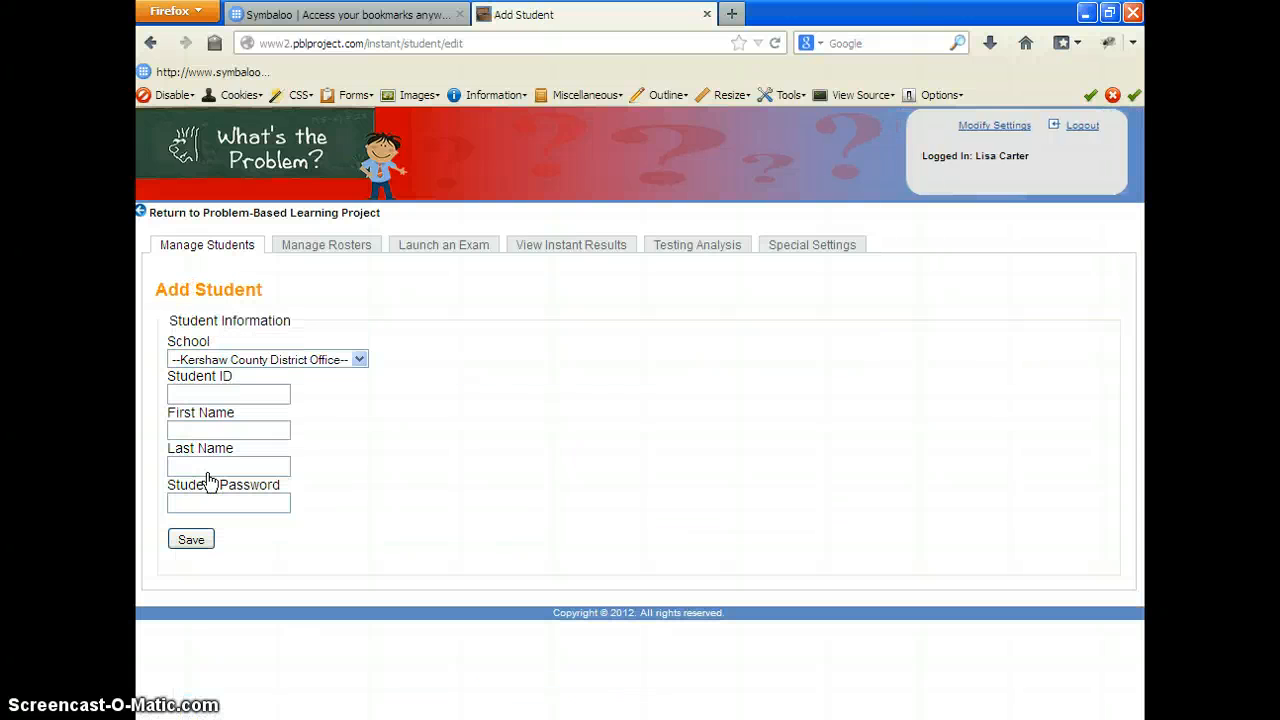
Examine the school choices and the student ID, name and password fields of the Add Student form
{"action": "left_click", "coordinate": [360, 360]}
{"action": "left_click", "coordinate": [361, 358]}
{"action": "left_click", "coordinate": [282, 391]}
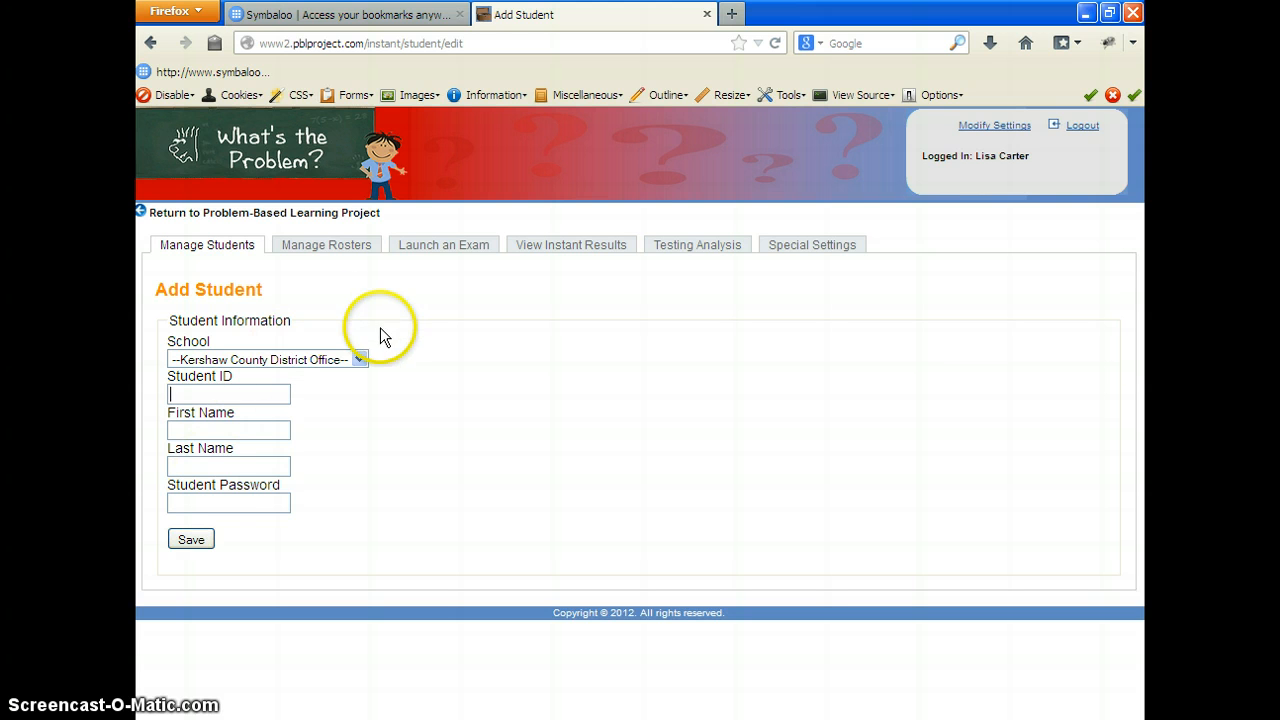
{"action": "left_click", "coordinate": [359, 360]}
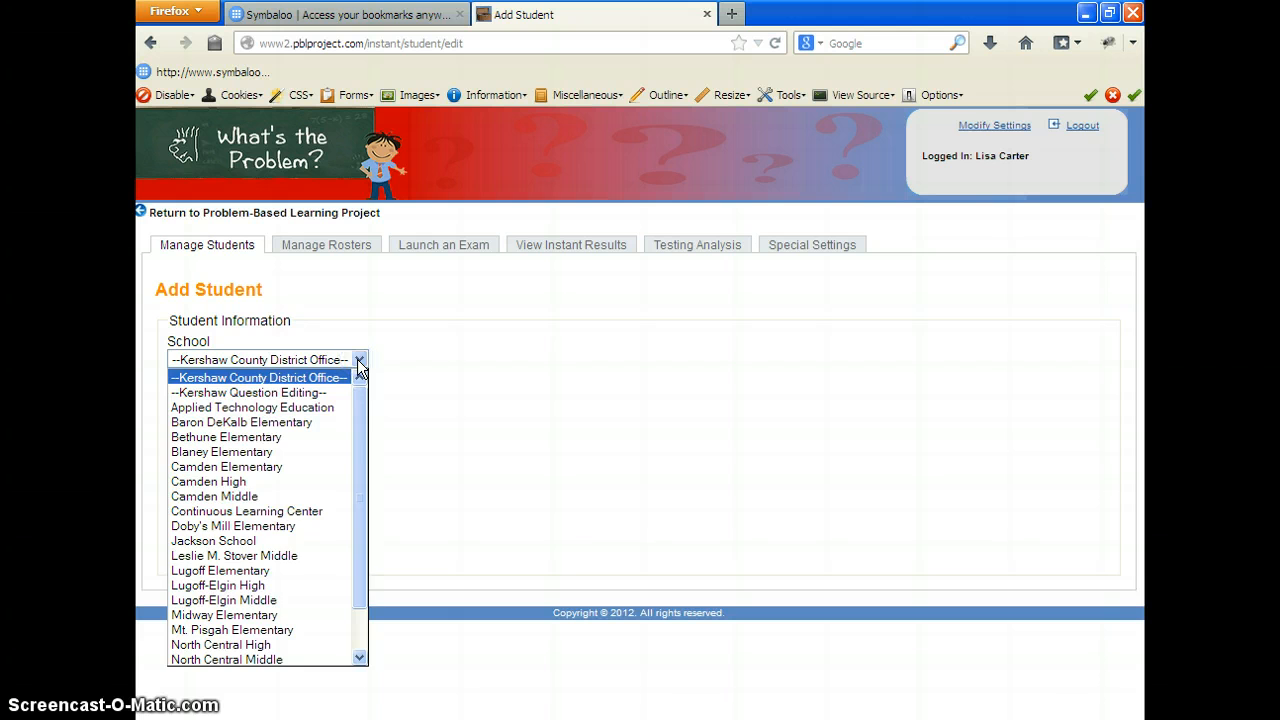
{"action": "left_click", "coordinate": [358, 362]}
{"action": "left_click", "coordinate": [260, 396]}
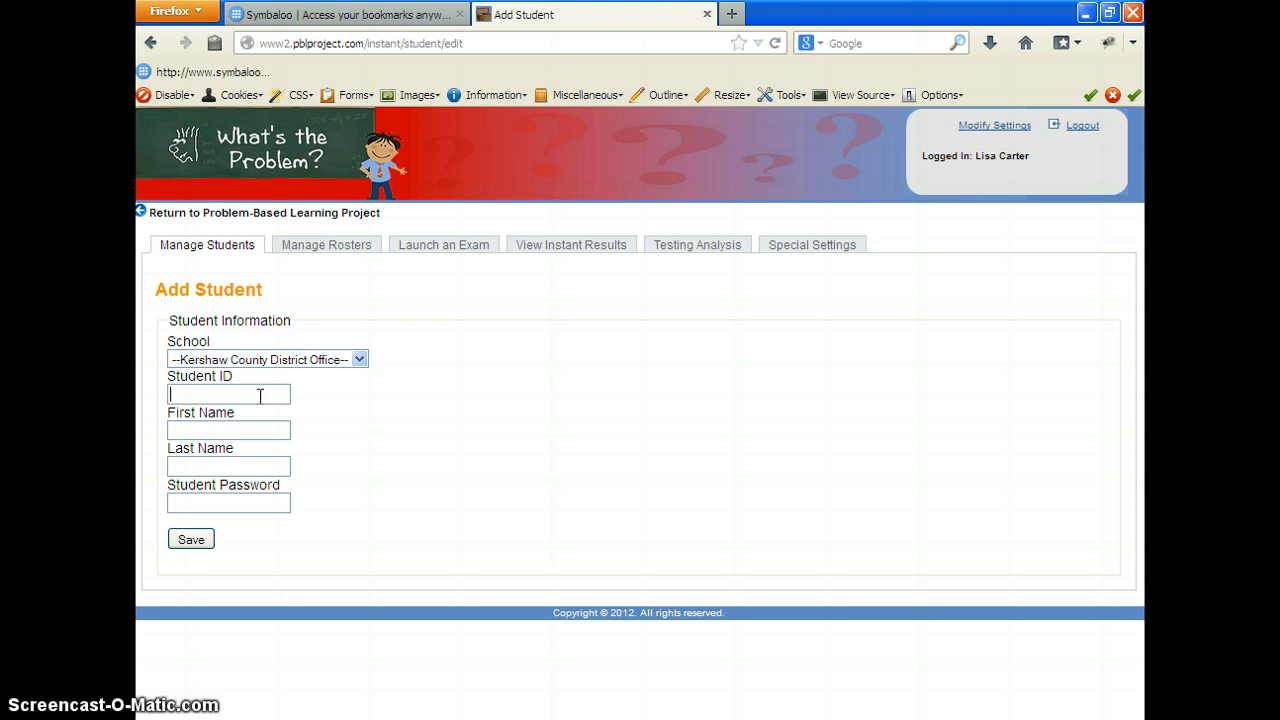
{"action": "left_click", "coordinate": [244, 432]}
{"action": "left_click", "coordinate": [188, 546]}
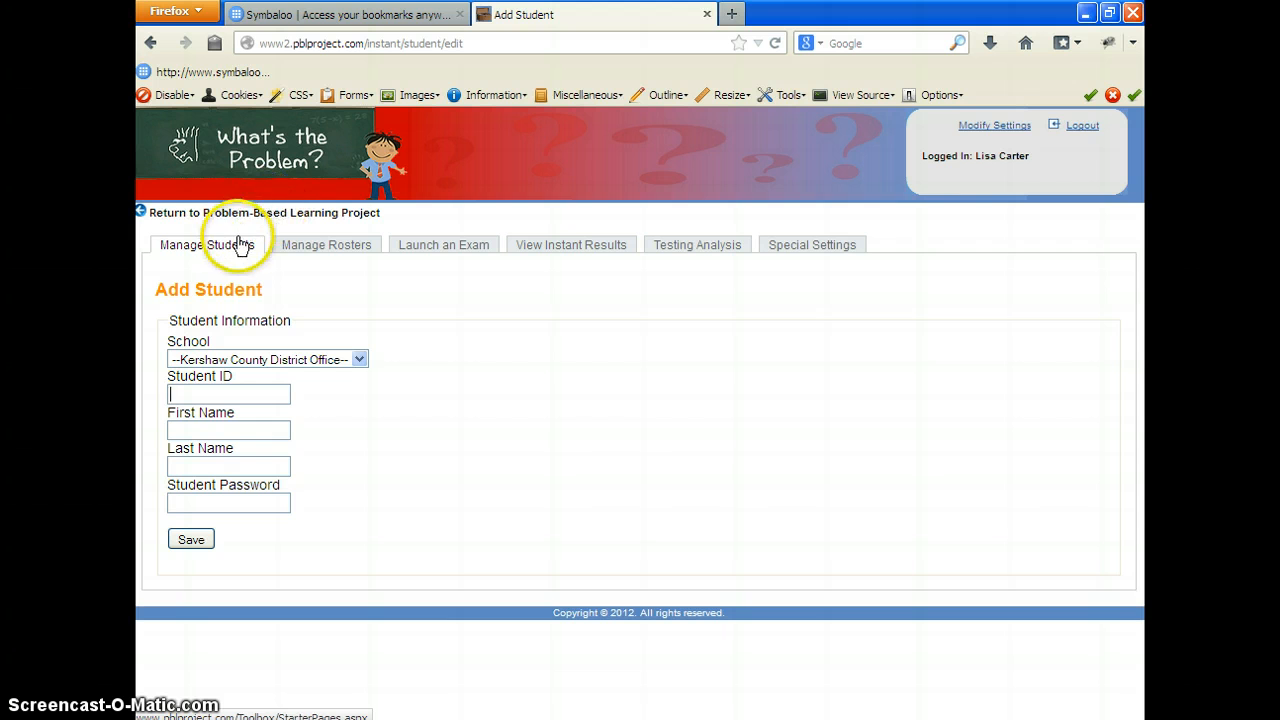
Return to the rosters, reopen the first roster's add/remove students page, highlight the rostered student, and save the list
{"action": "left_click", "coordinate": [330, 250]}
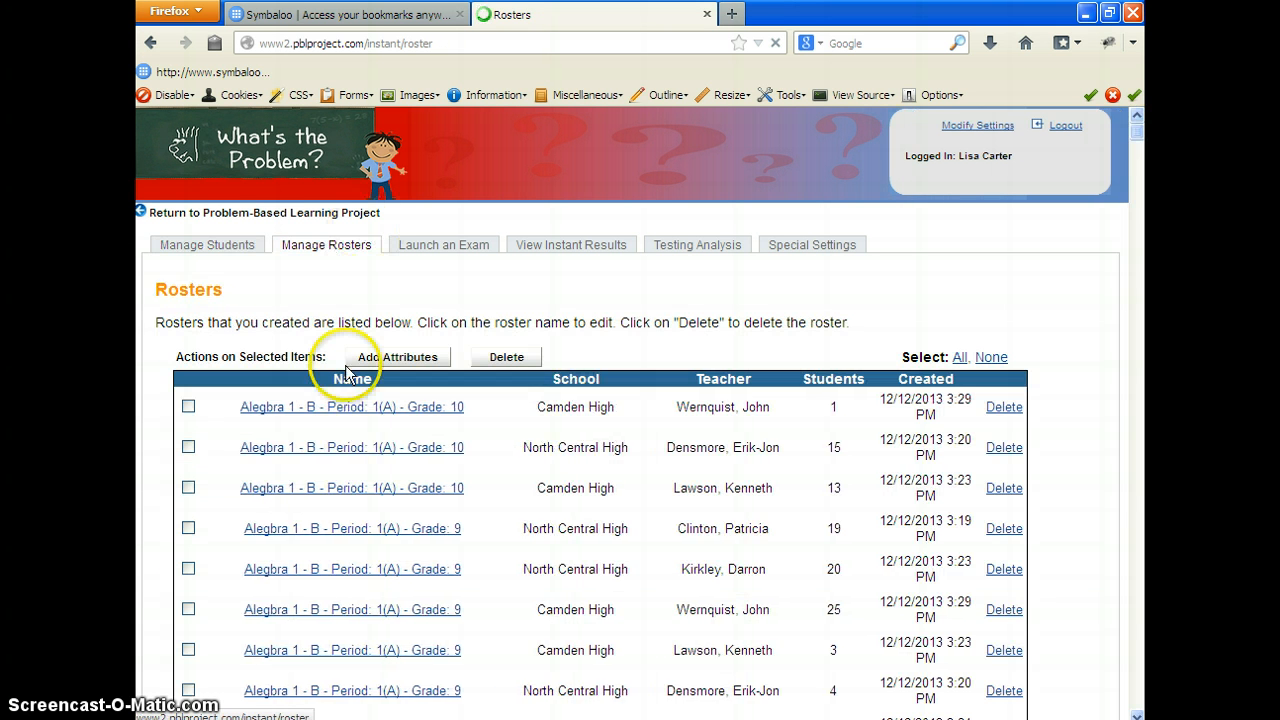
{"action": "left_click", "coordinate": [358, 412]}
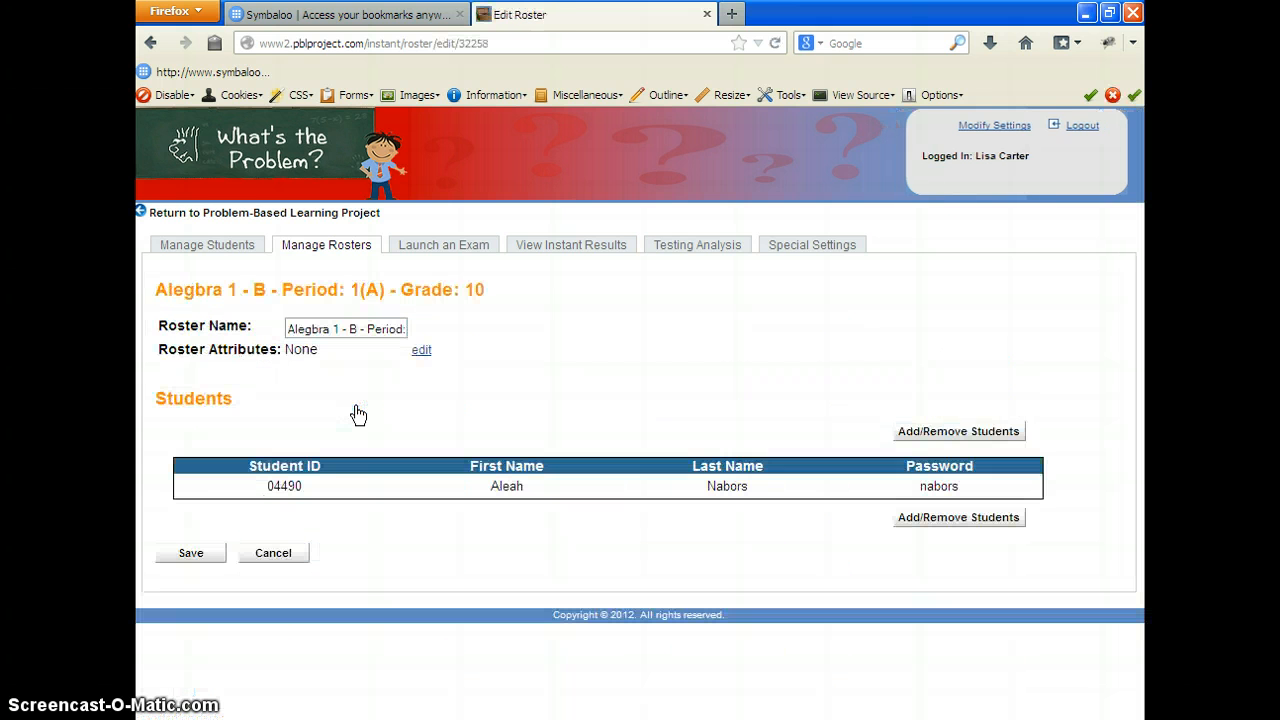
{"action": "left_click", "coordinate": [951, 431]}
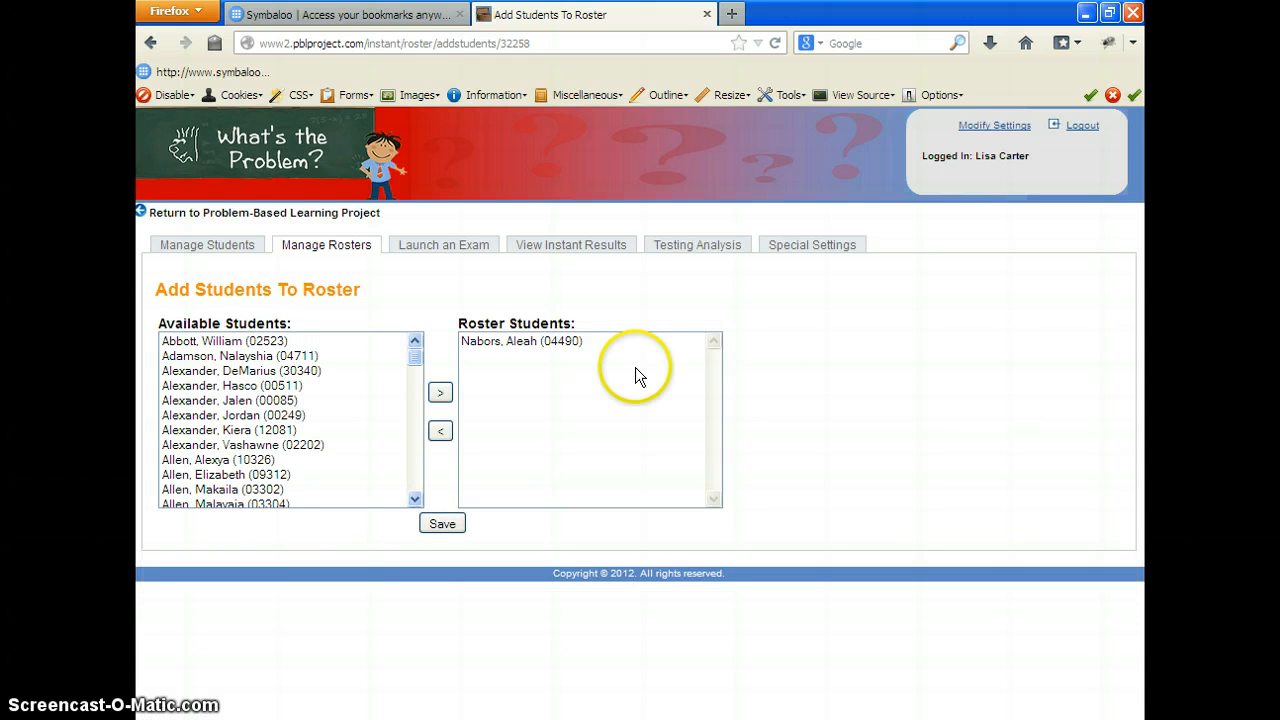
{"action": "left_click", "coordinate": [575, 343]}
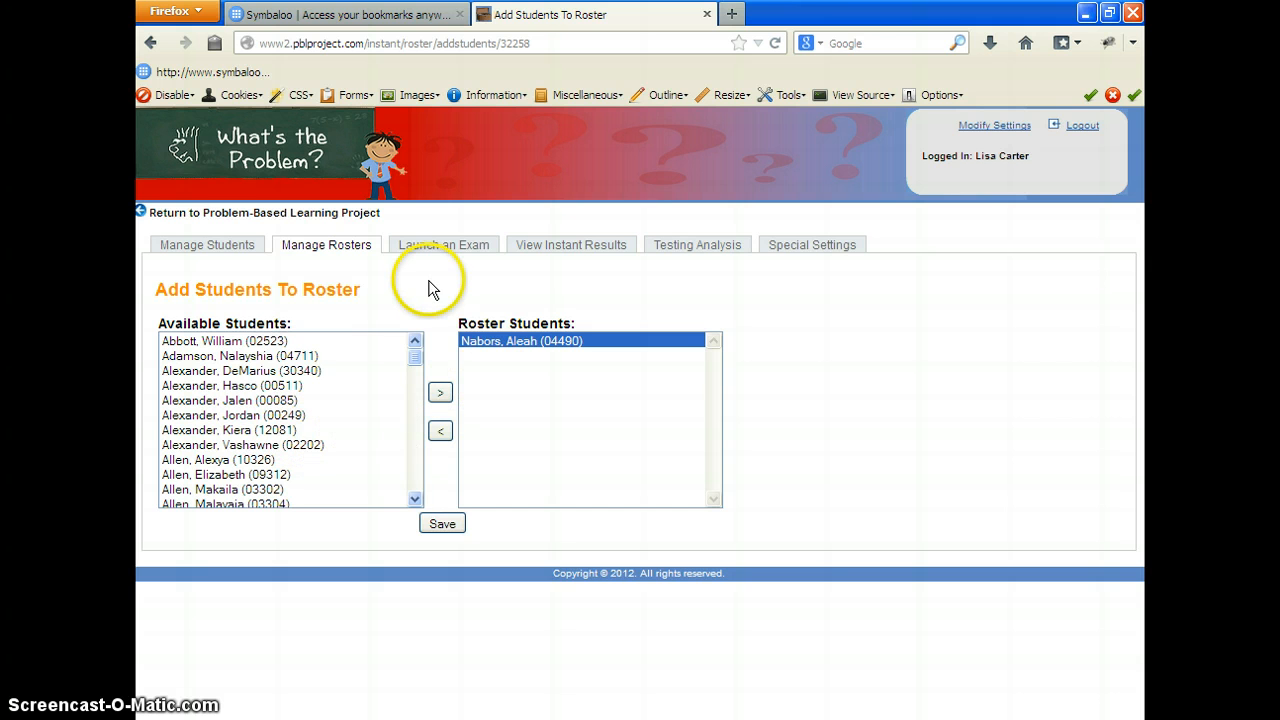
{"action": "left_click", "coordinate": [436, 526]}
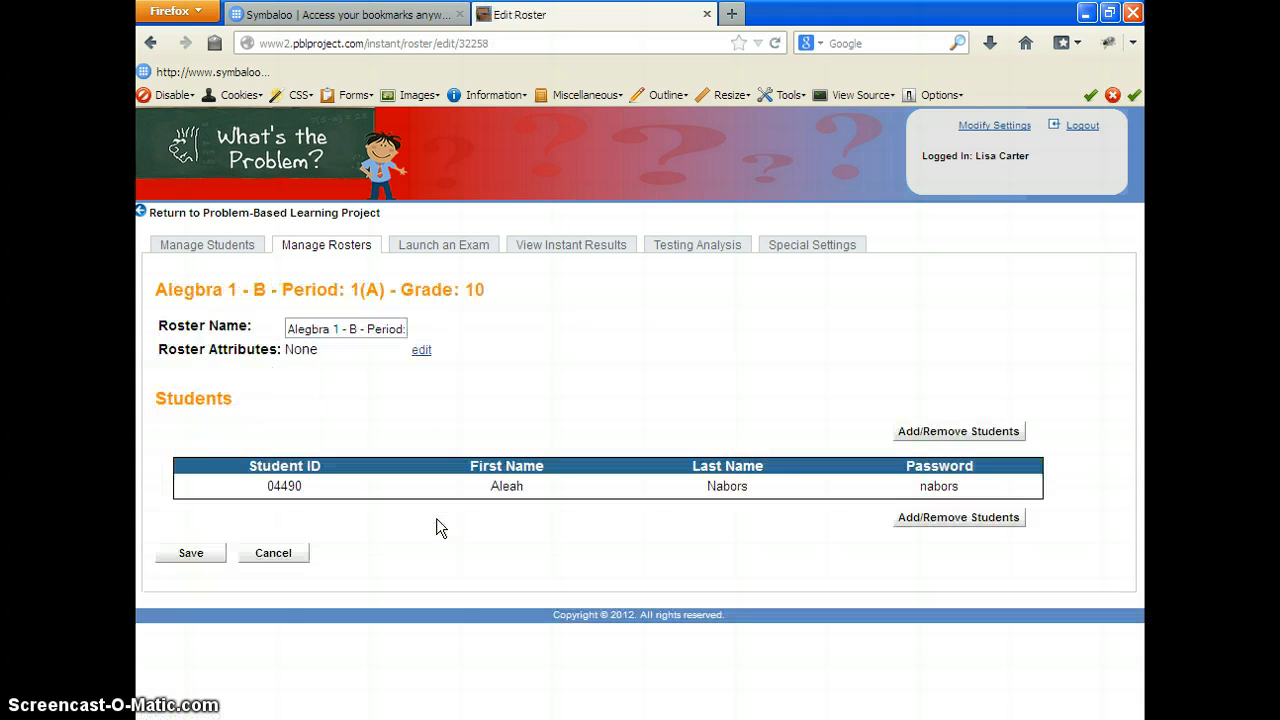
Return to the Problem-Based Learning start page and open the Teacher Toolbox Resources
{"action": "left_click", "coordinate": [300, 149]}
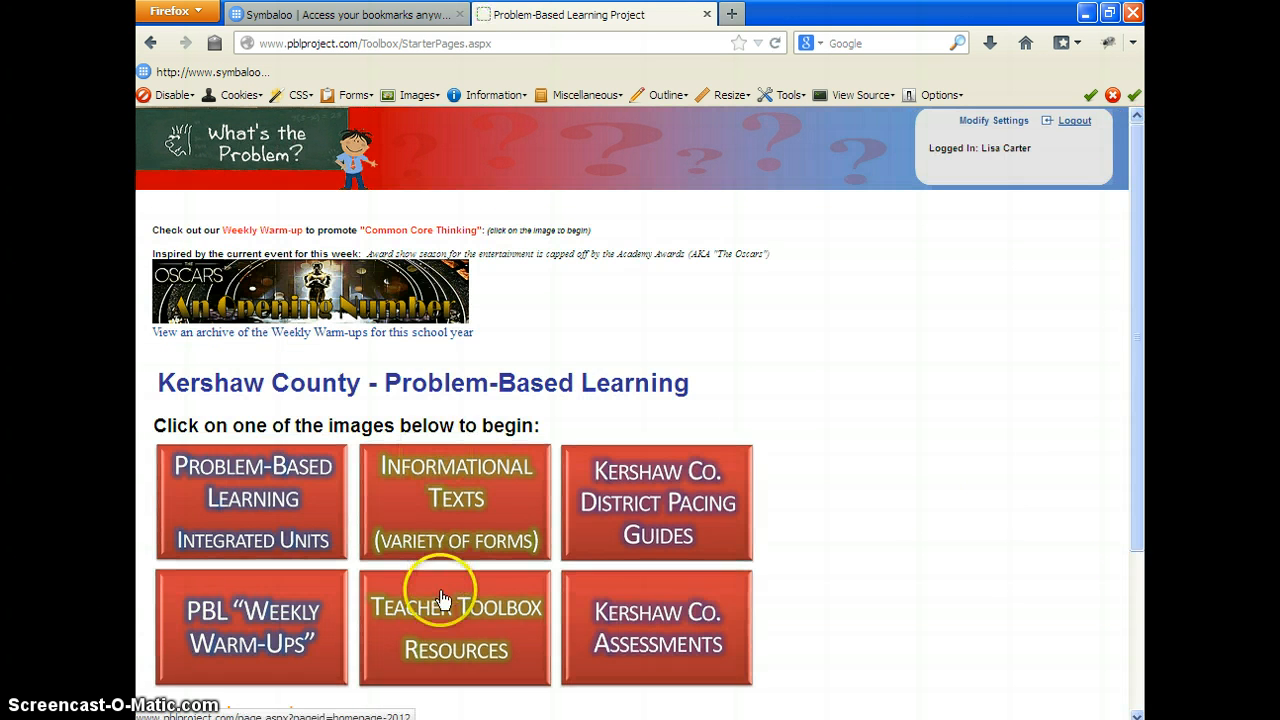
{"action": "left_click", "coordinate": [443, 600]}
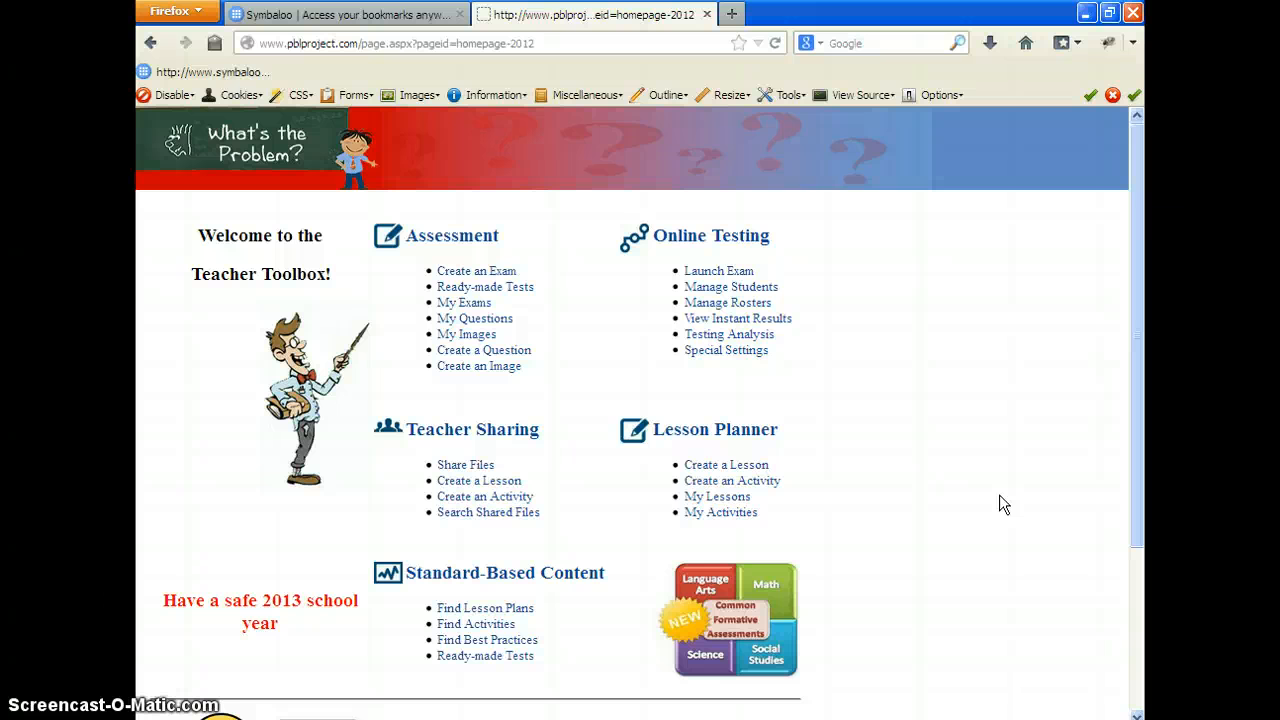
{"action": "left_click", "coordinate": [638, 570]}
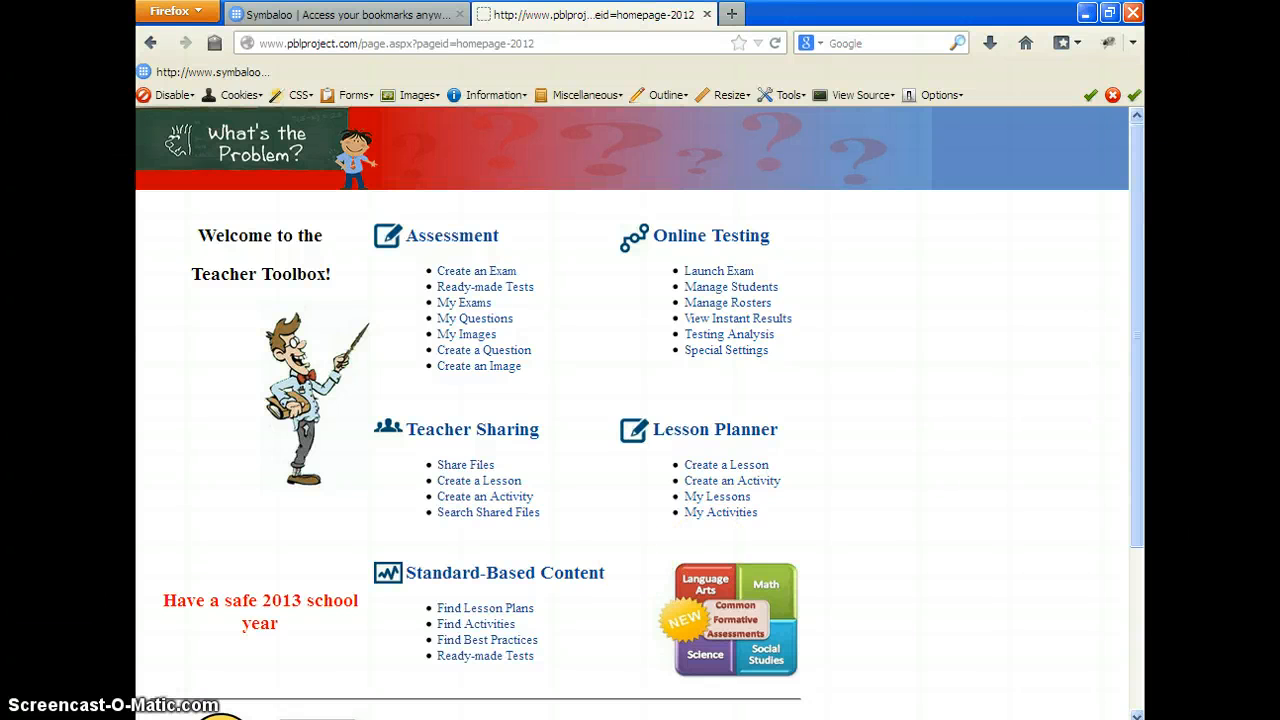